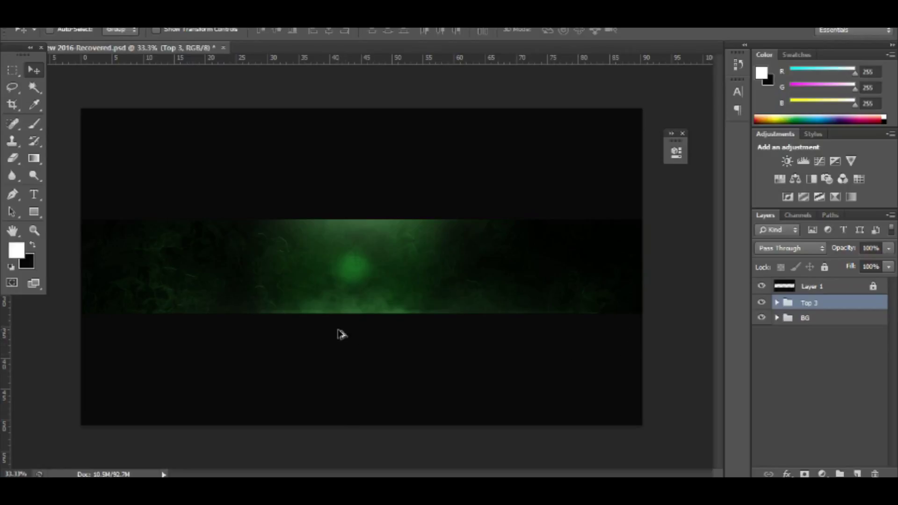
- Expand the Top 3 group and make the COUTURE text layer visible on the banner
scroll(341, 333, up, 1)
scroll(381, 301, down, 1)
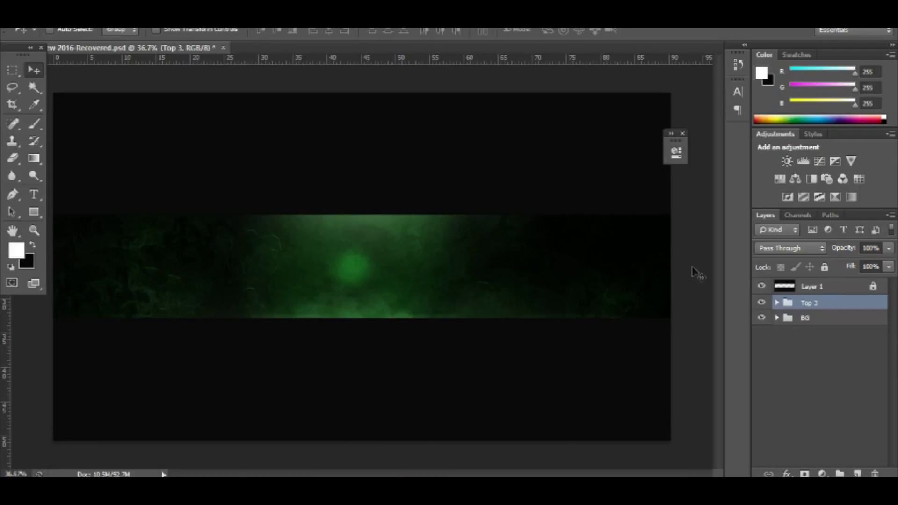
click(777, 303)
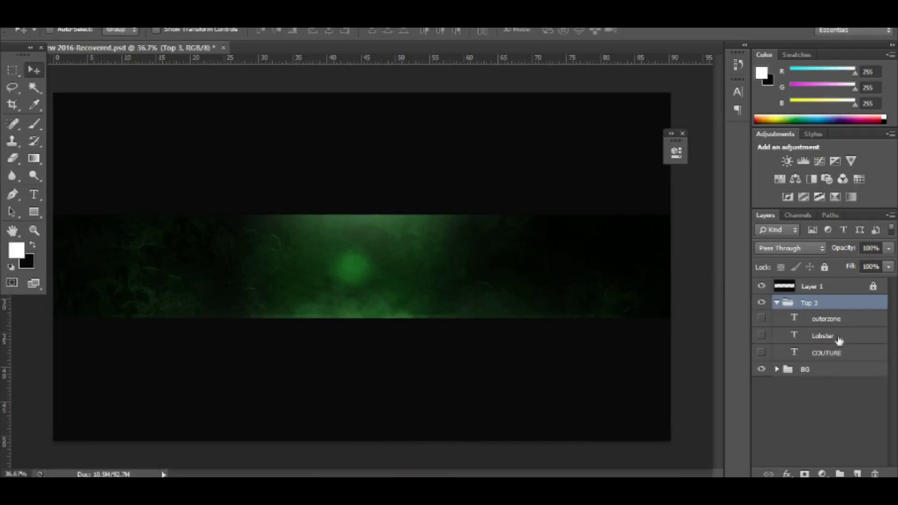
click(762, 352)
- Zoom in, test-move the COUTURE text, then undo so it keeps its original position
scroll(352, 270, up, 2)
scroll(352, 270, up, 5)
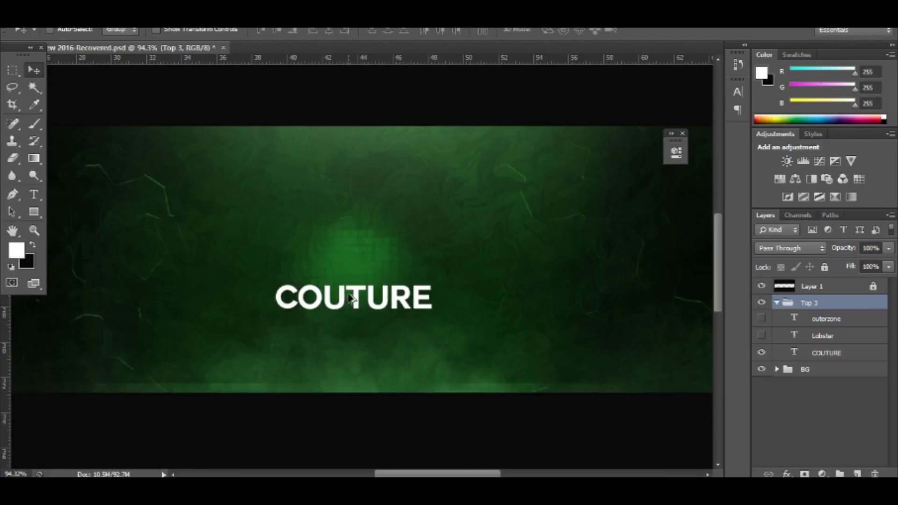
scroll(351, 297, down, 1)
scroll(351, 297, up, 1)
scroll(350, 297, up, 1)
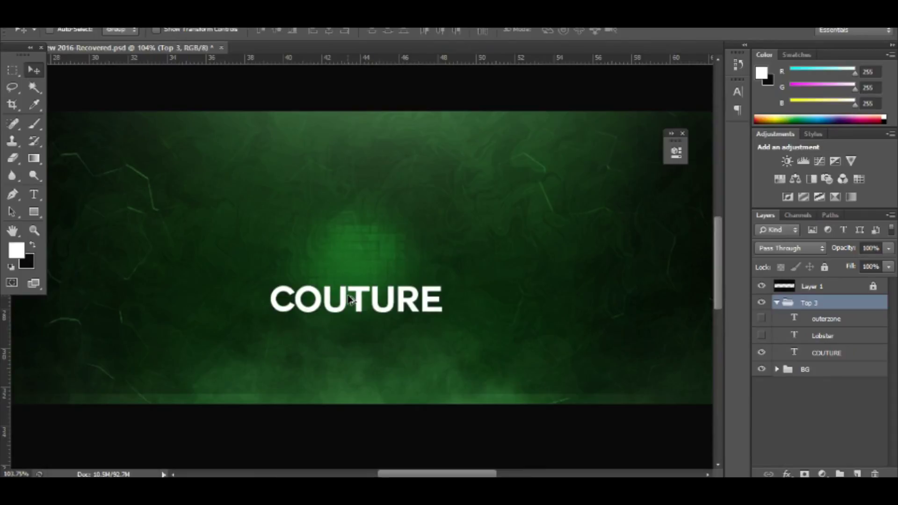
scroll(349, 300, down, 2)
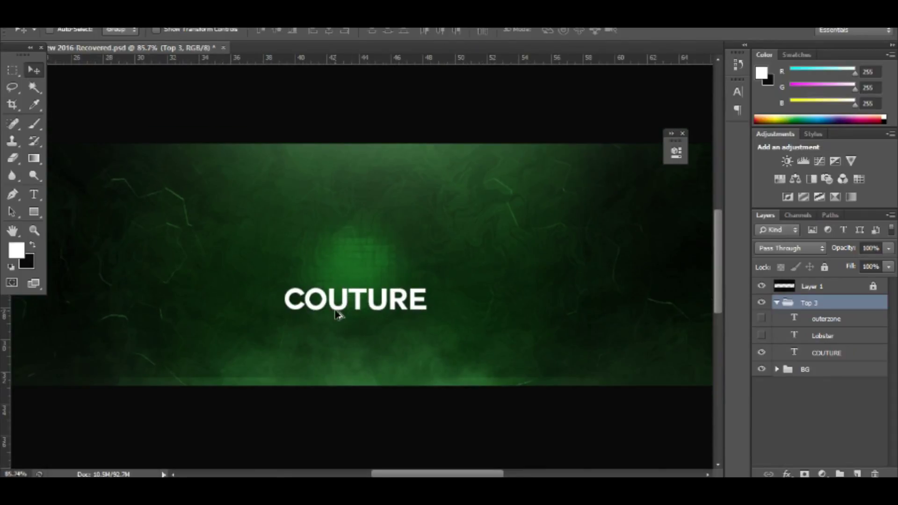
scroll(338, 314, down, 2)
scroll(339, 313, up, 1)
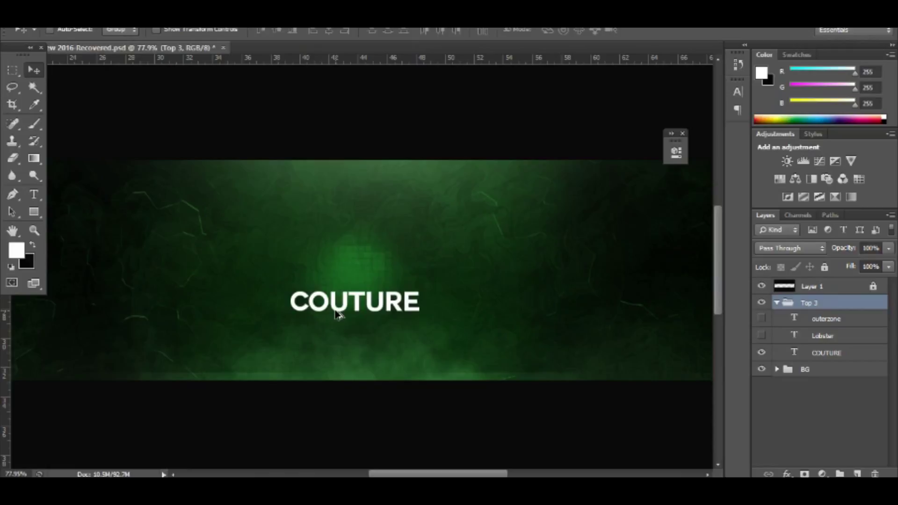
scroll(380, 340, up, 1)
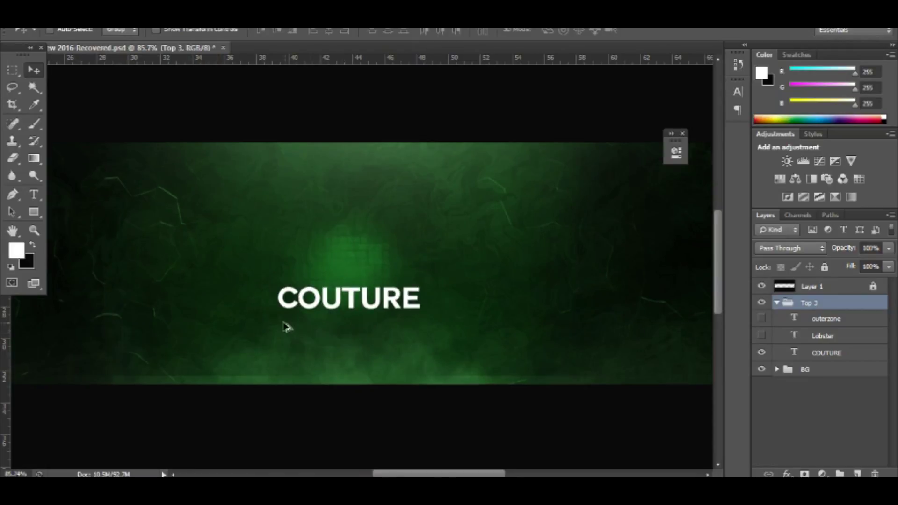
scroll(280, 325, up, 1)
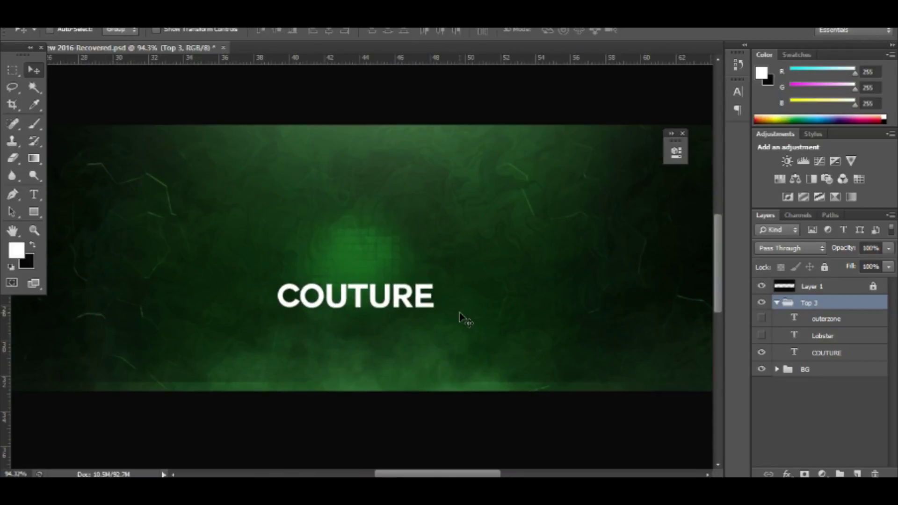
drag(358, 298, 366, 292)
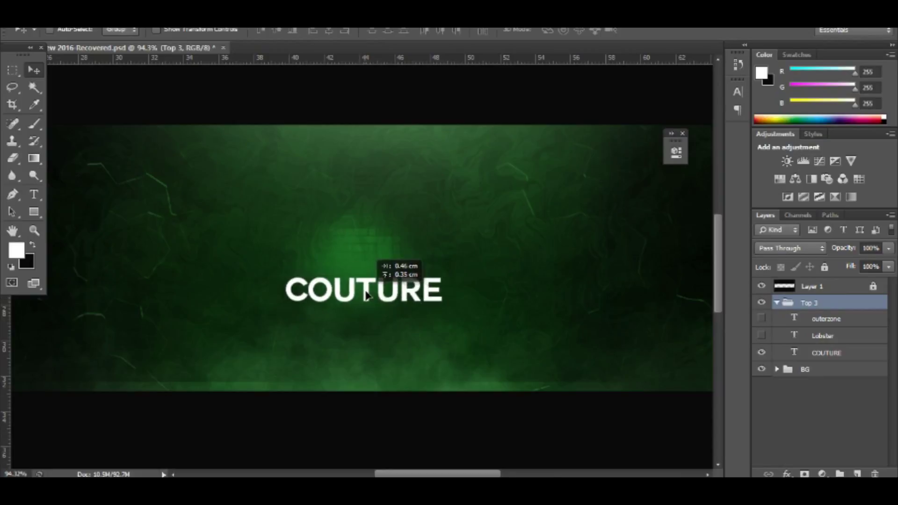
key(ctrl+z)
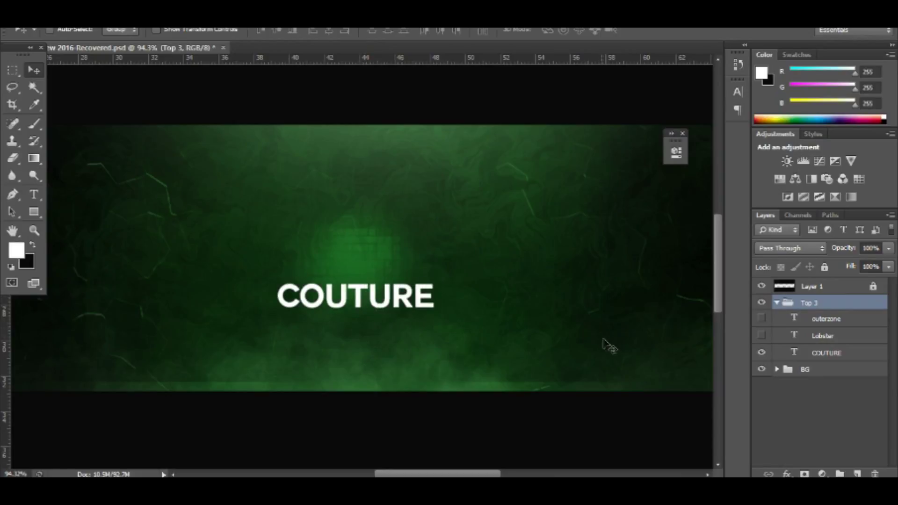
- Hide the COUTURE layer and turn on the Lobster text layer in its place
click(761, 353)
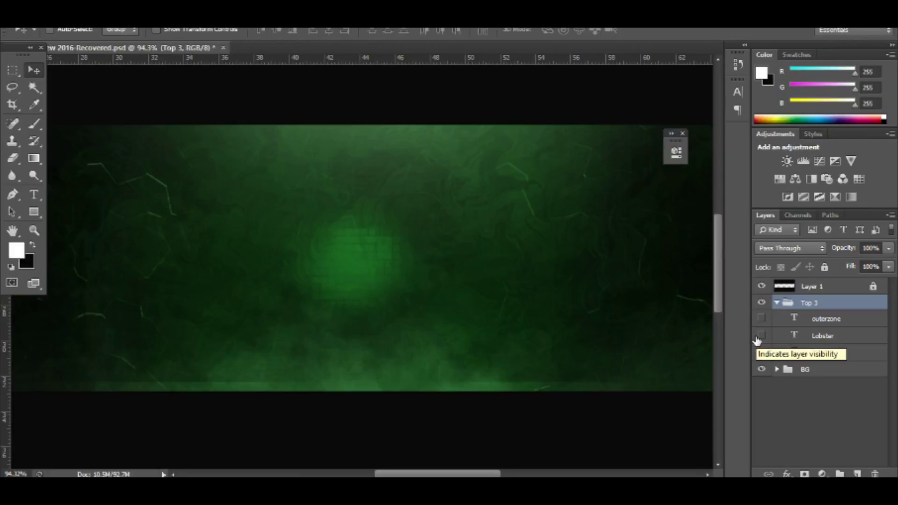
click(761, 337)
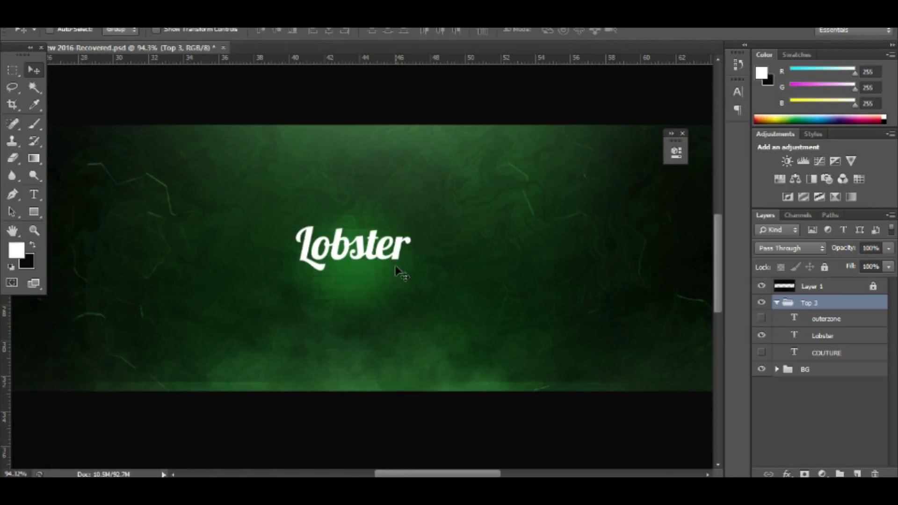
scroll(327, 254, up, 1)
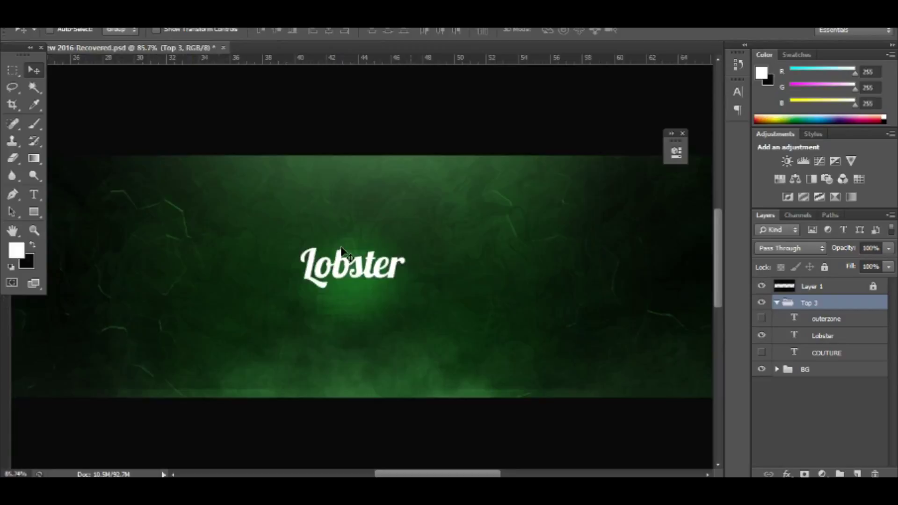
scroll(336, 267, down, 3)
scroll(385, 284, up, 5)
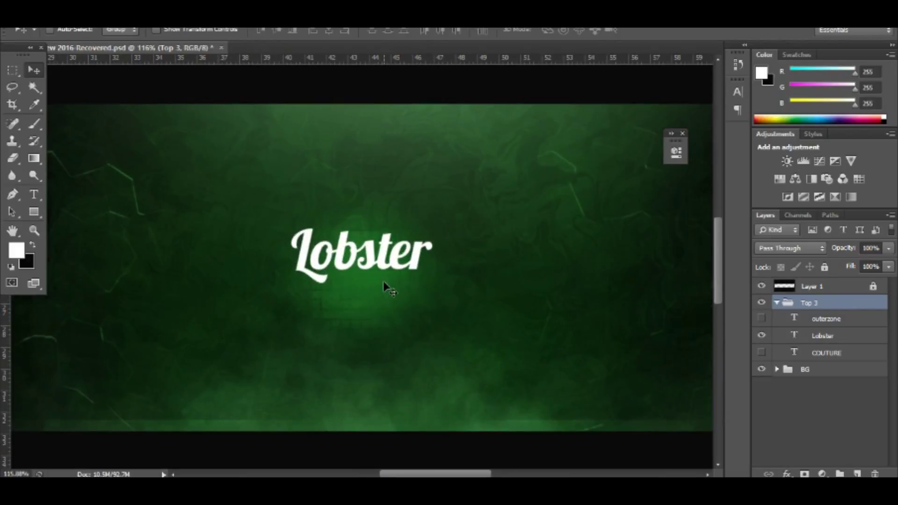
- Leave All Caps off in the Character panel so Lobster stays mixed case, then commit the text
double_click(794, 336)
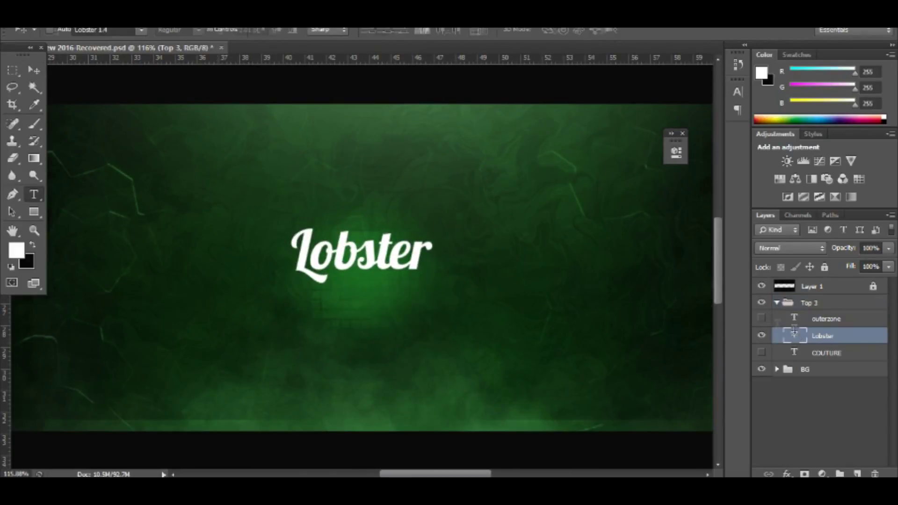
click(738, 92)
click(629, 186)
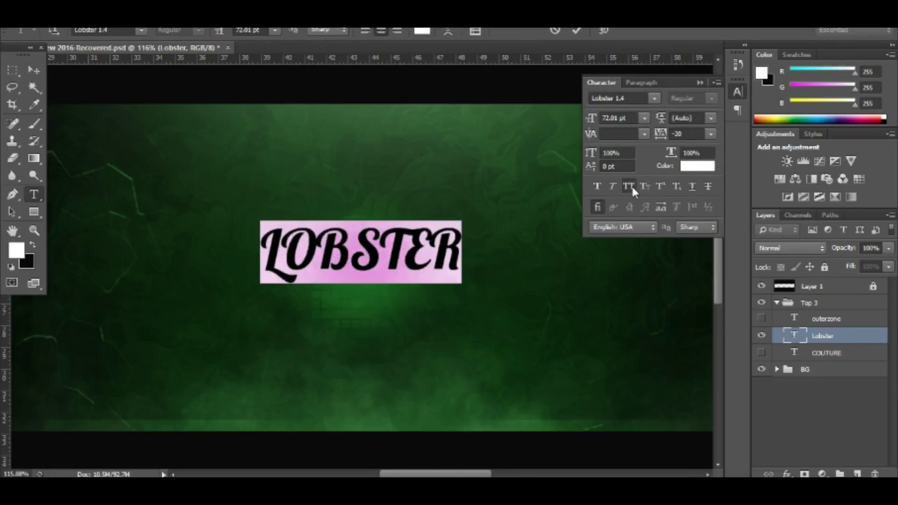
click(631, 185)
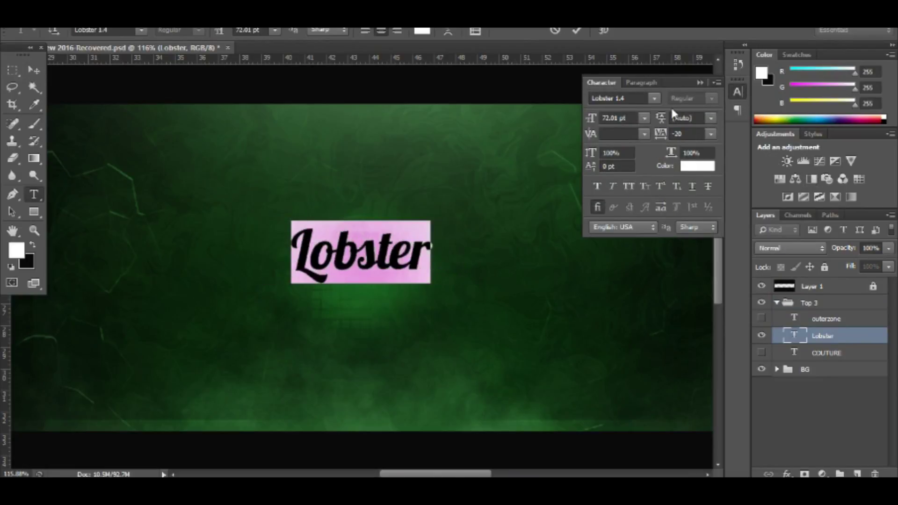
click(705, 83)
click(34, 70)
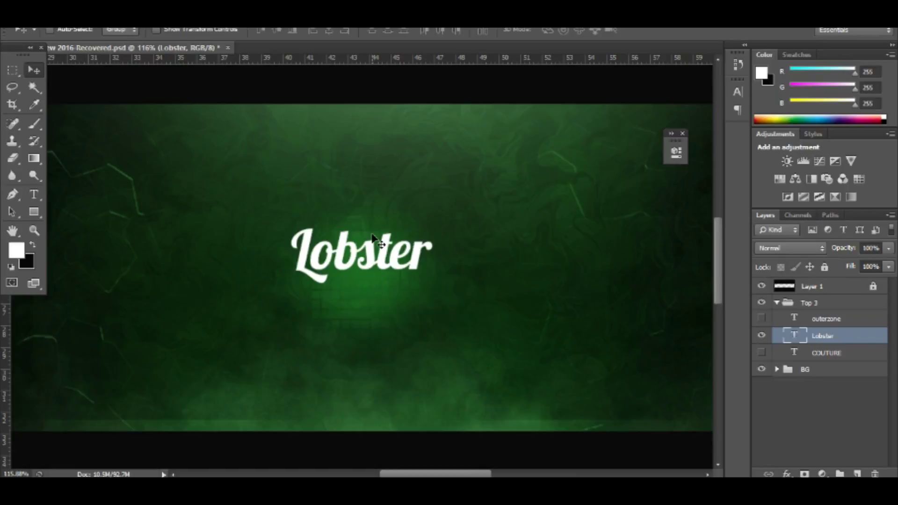
scroll(374, 240, down, 2)
scroll(360, 267, up, 2)
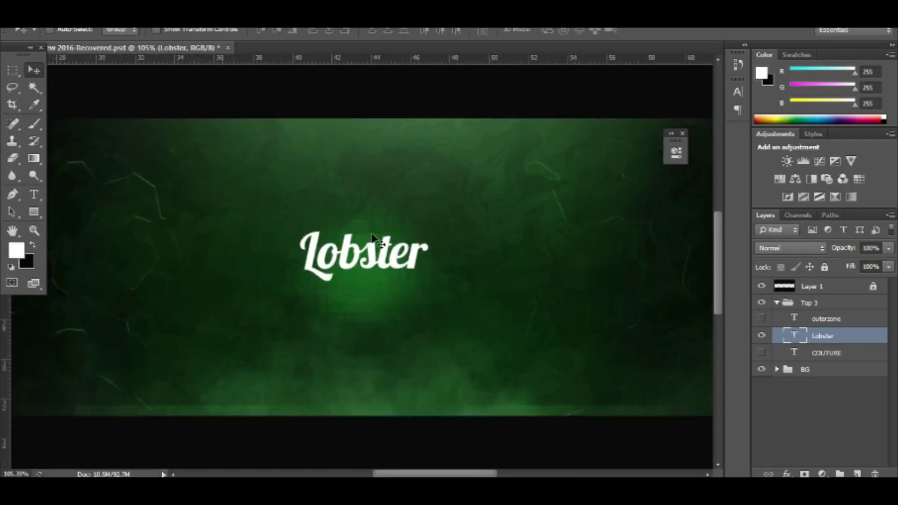
scroll(356, 275, up, 2)
scroll(356, 275, down, 3)
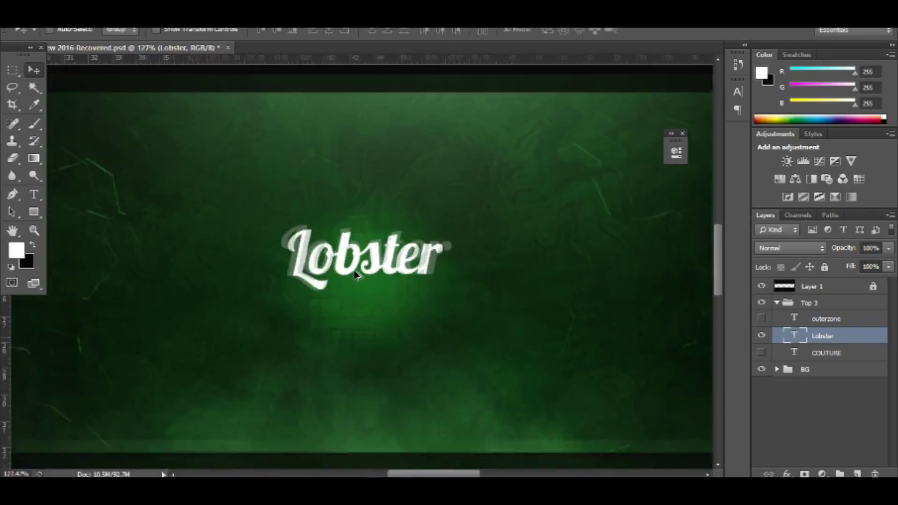
scroll(355, 275, up, 1)
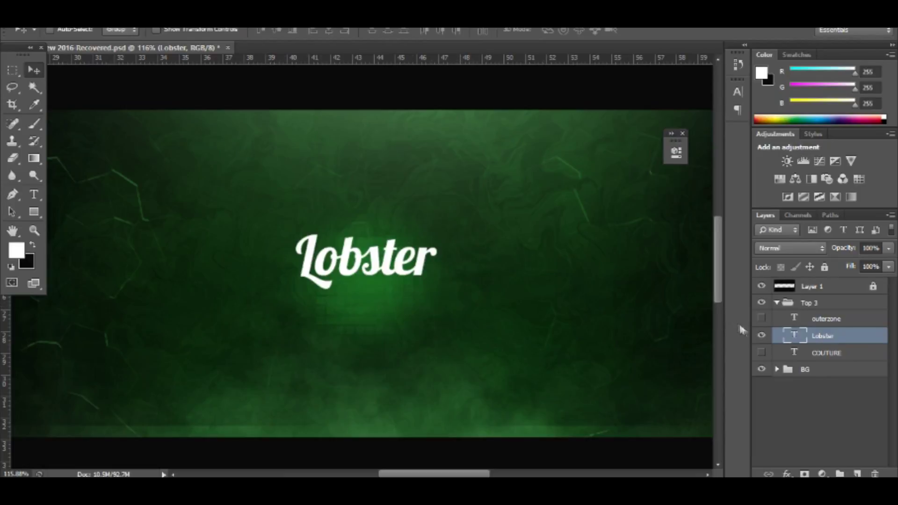
- Hide Lobster, show the outerzone layer, and drag the OUTERZONE text lower on the banner
click(762, 336)
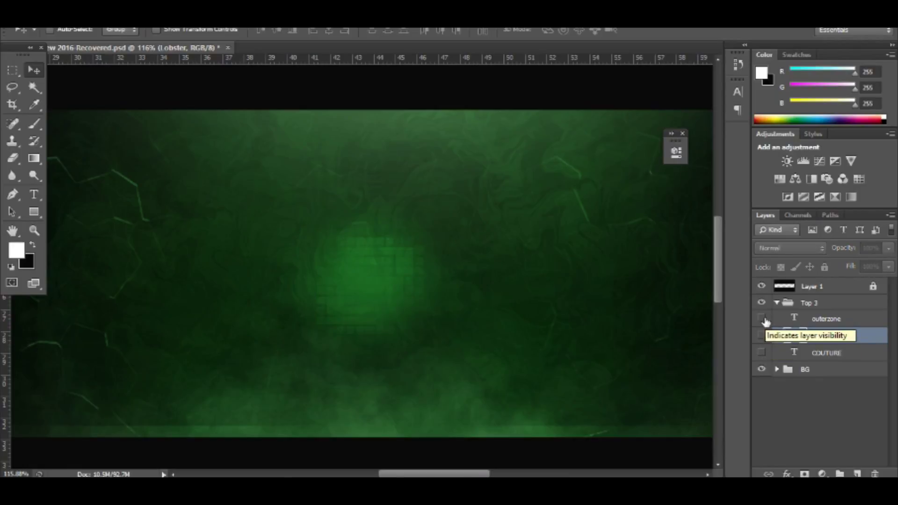
click(763, 319)
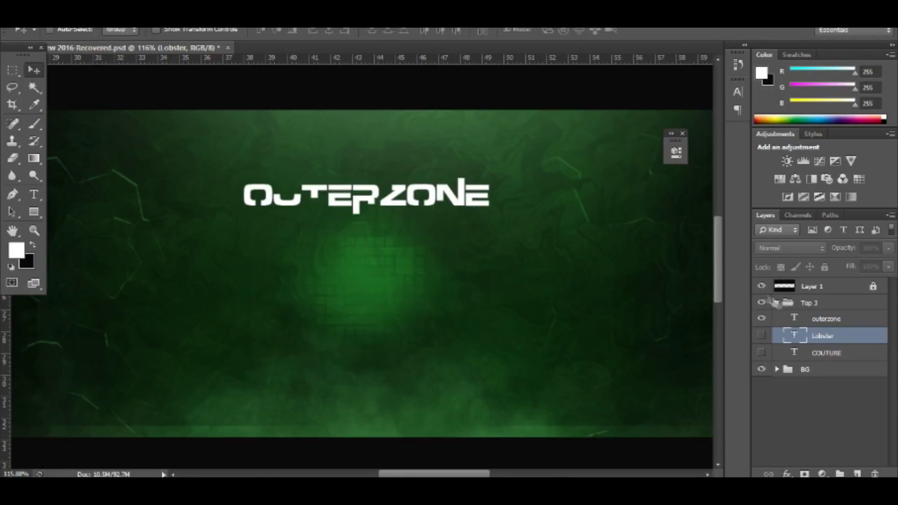
click(804, 320)
drag(504, 199, 506, 234)
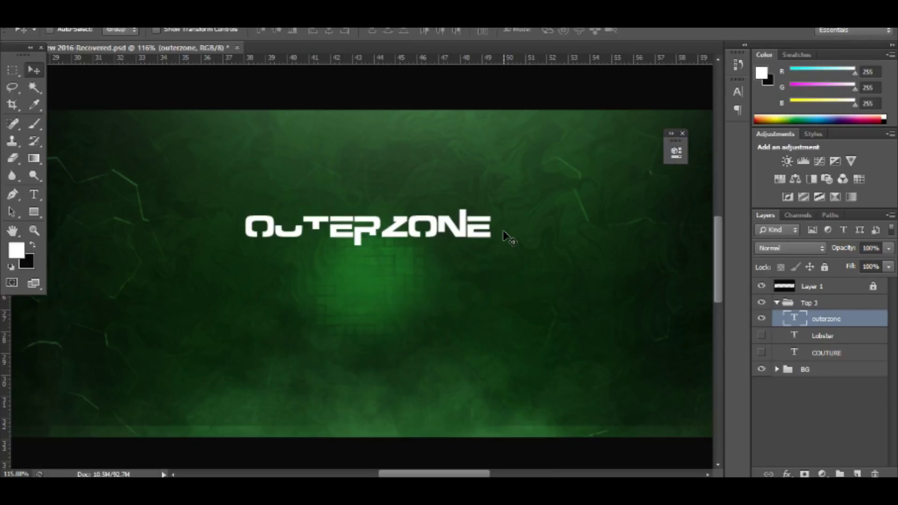
- Zoom in and fine-tune the OUTERZONE text position with small down and right nudges
scroll(441, 200, up, 3)
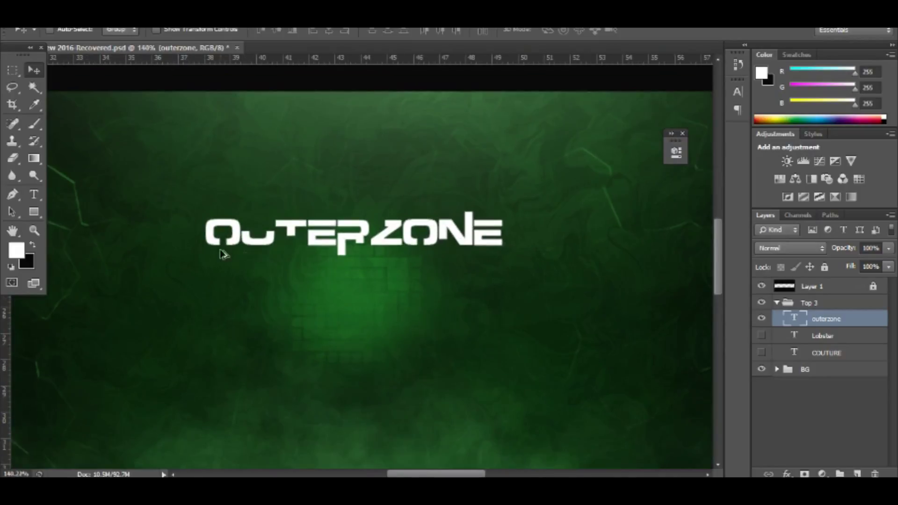
scroll(248, 241, up, 1)
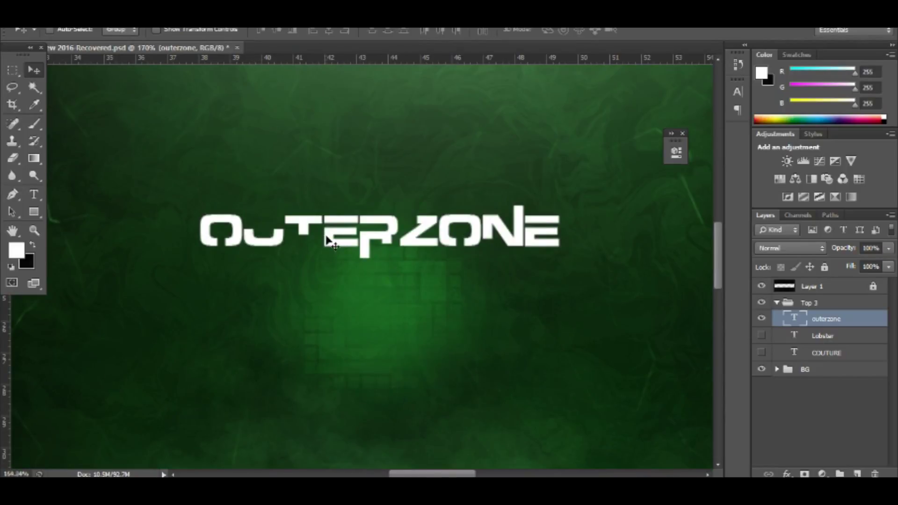
scroll(328, 239, down, 2)
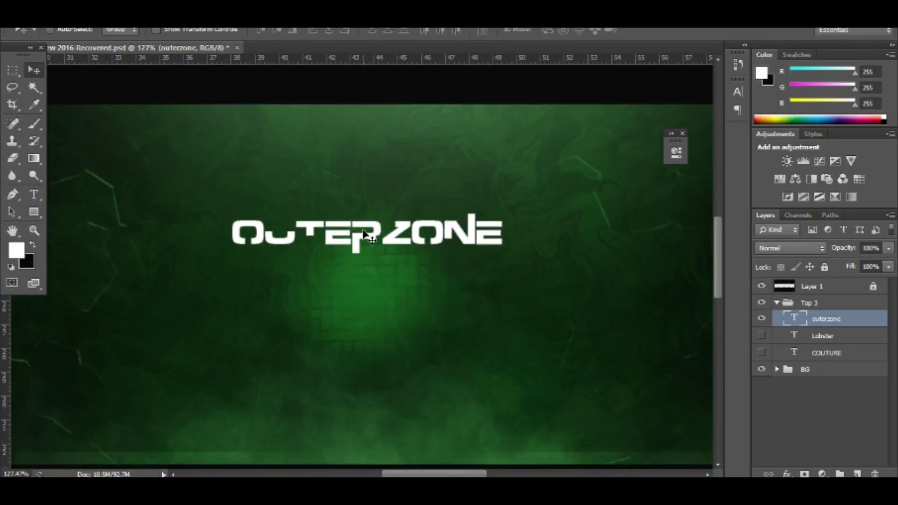
scroll(364, 233, down, 1)
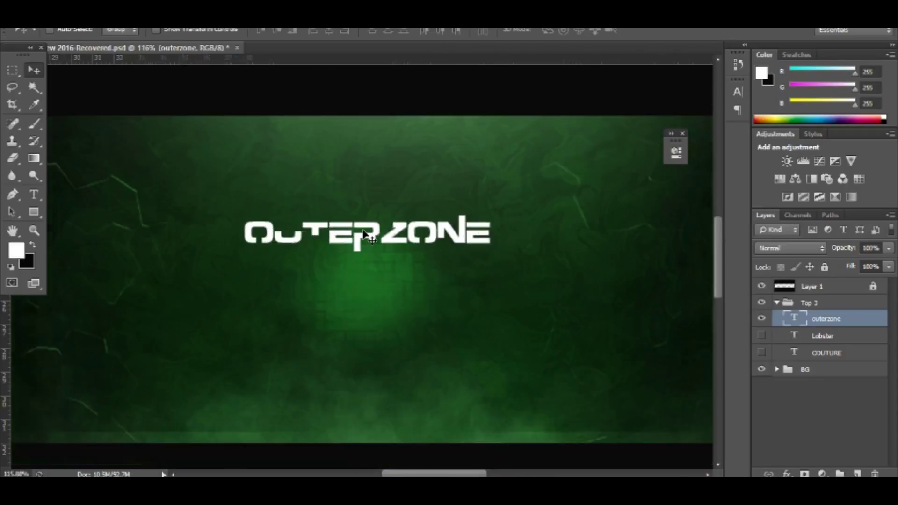
scroll(364, 233, up, 1)
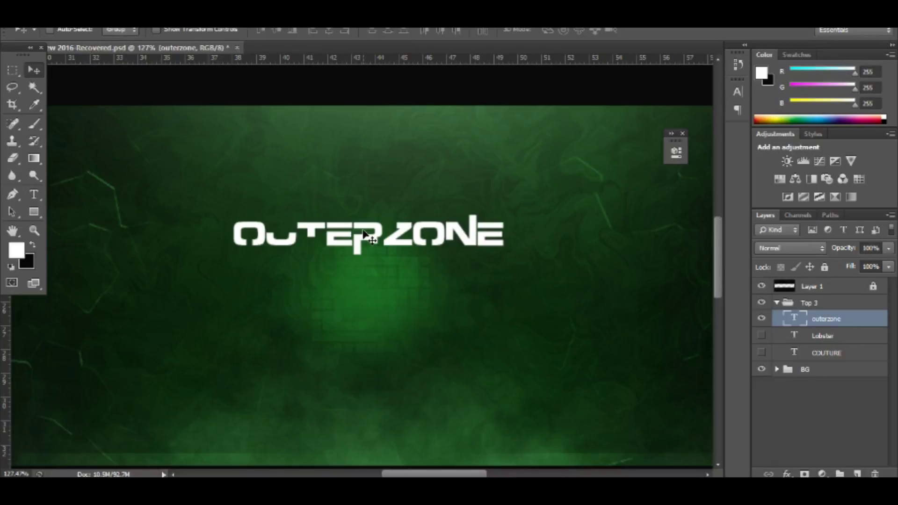
scroll(365, 233, down, 2)
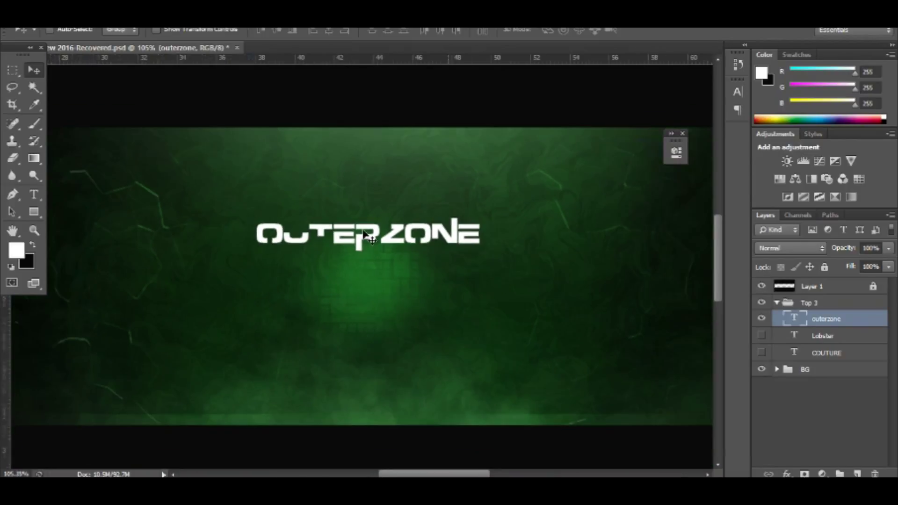
drag(360, 220, 359, 225)
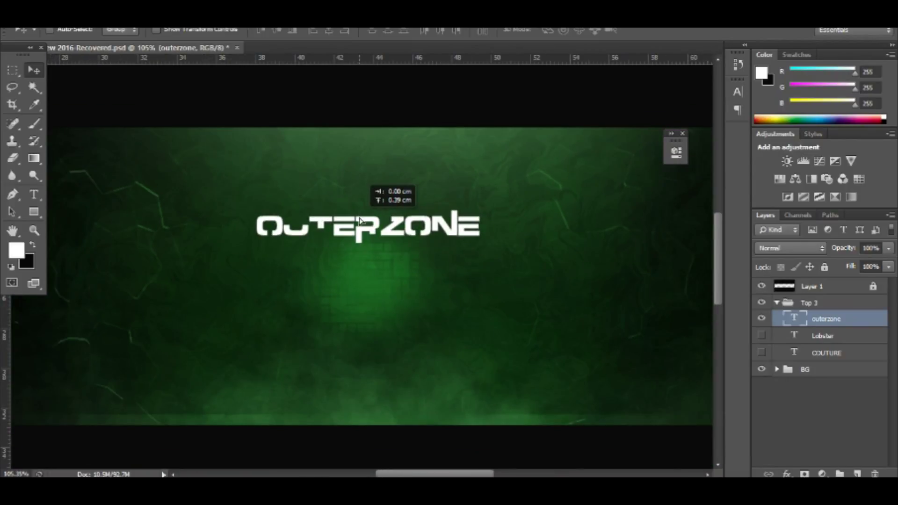
drag(360, 220, 361, 219)
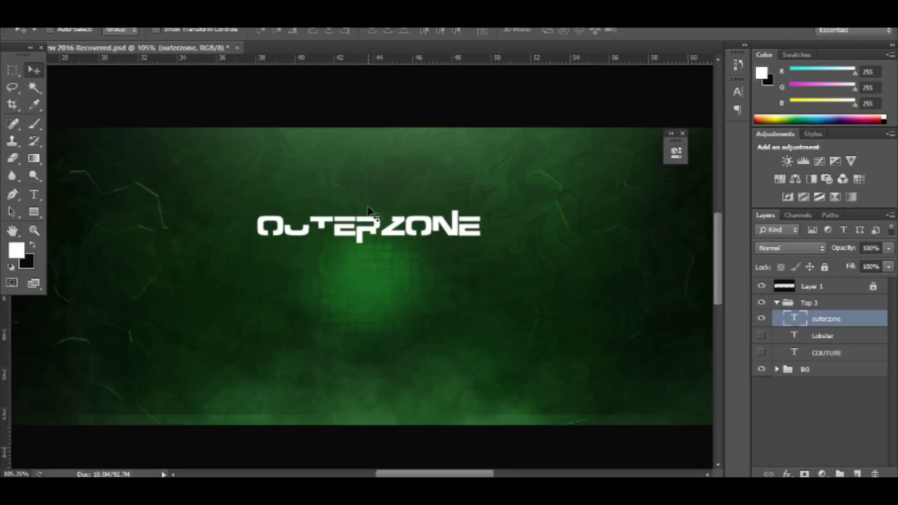